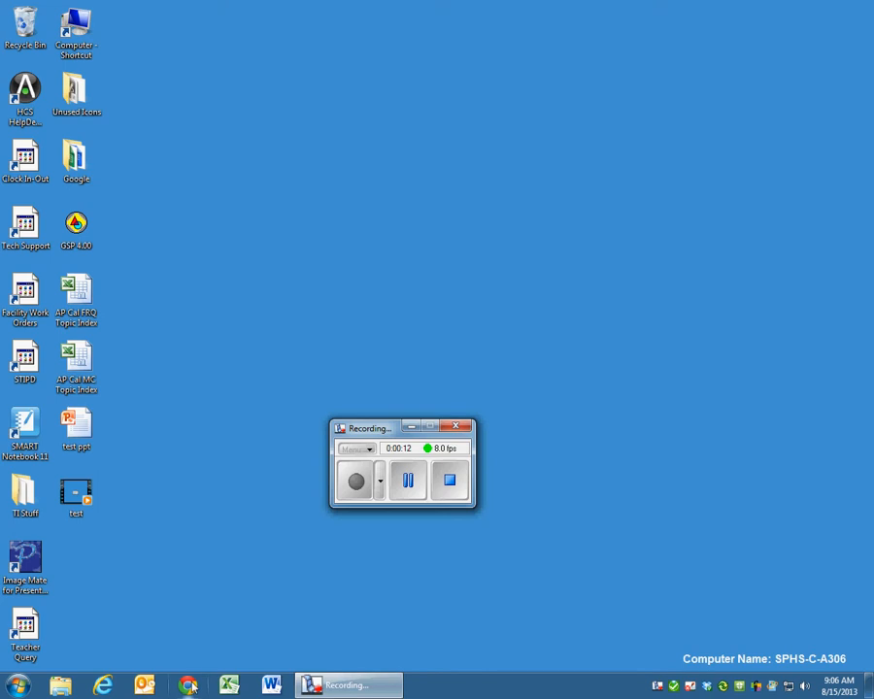
# - Launch Chrome from the taskbar so the Google homepage appears
pyautogui.click(190, 684)
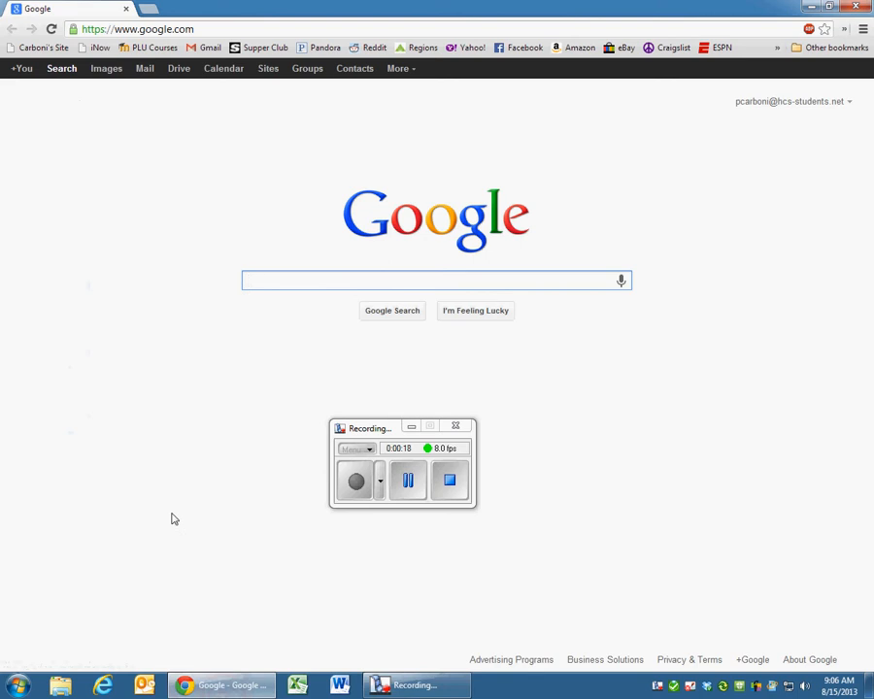
pyautogui.click(107, 687)
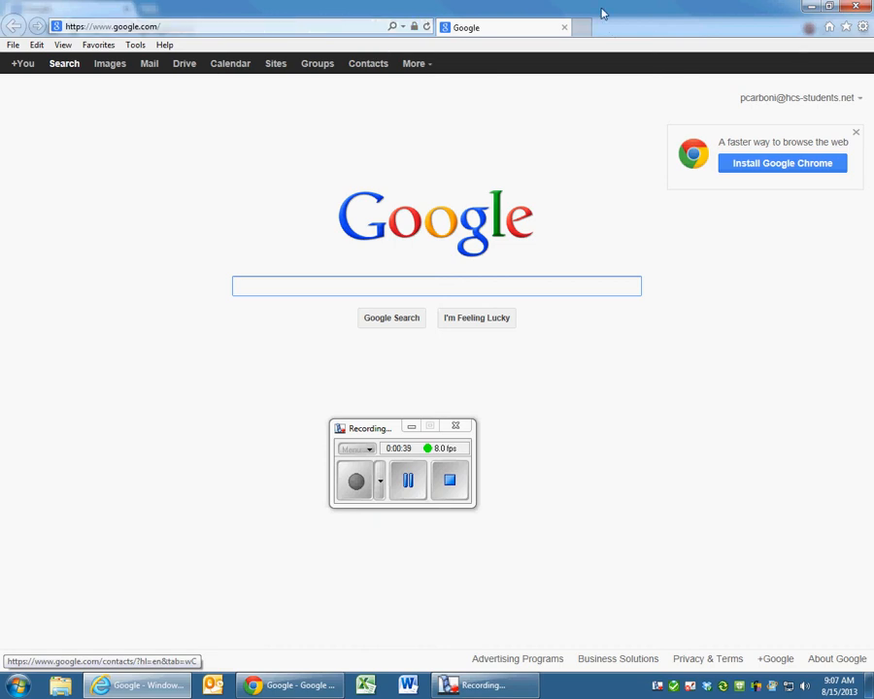
pyautogui.click(856, 7)
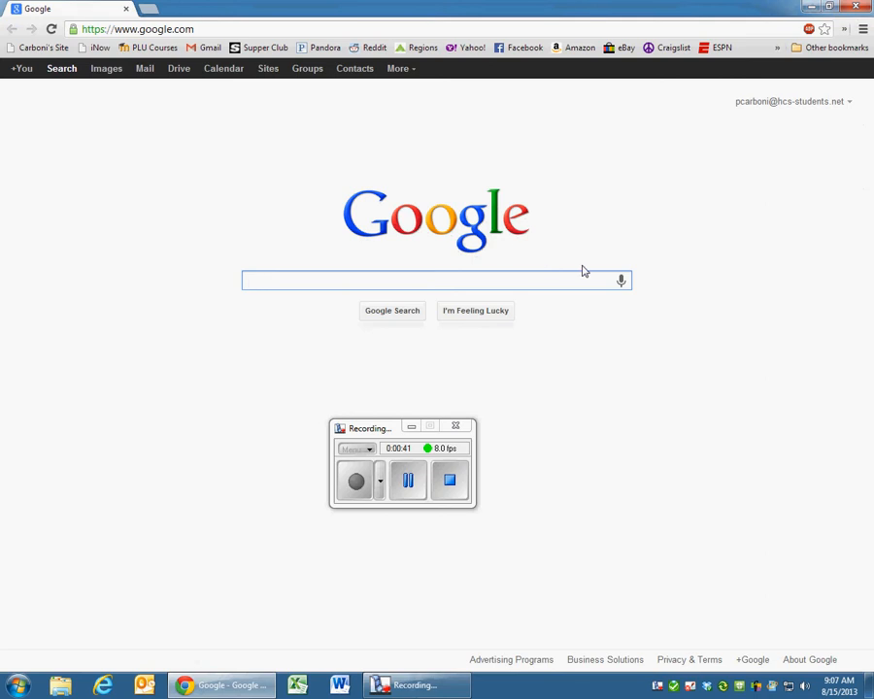
pyautogui.click(411, 426)
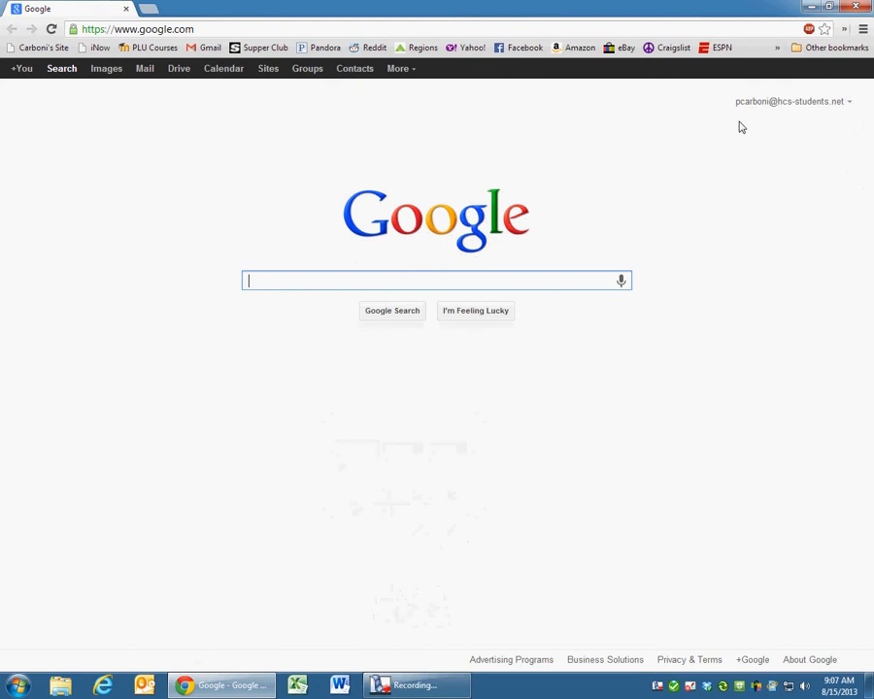
# - Sign out of the current Google account from the account menu
pyautogui.click(849, 103)
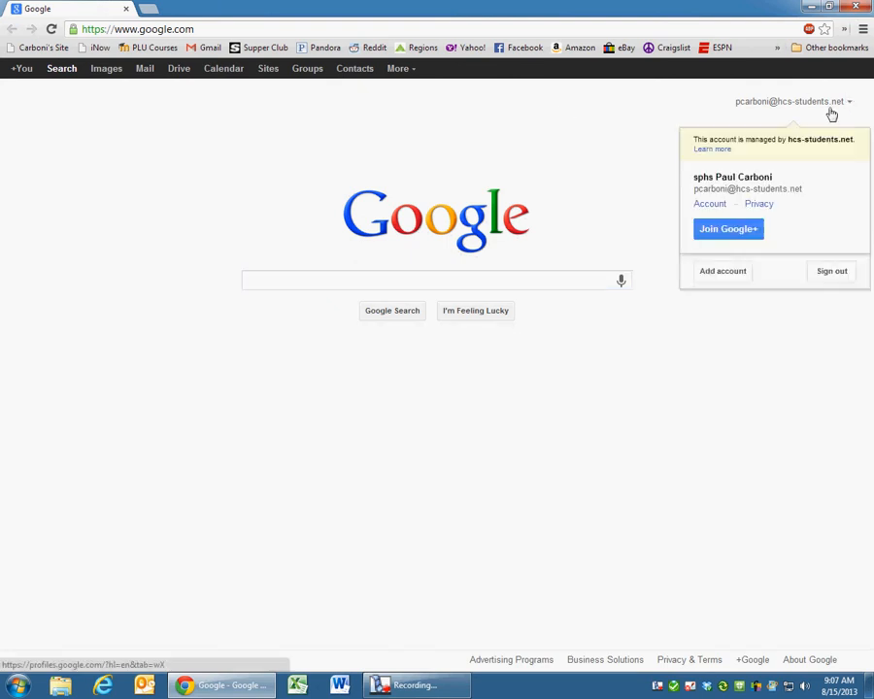
pyautogui.click(839, 275)
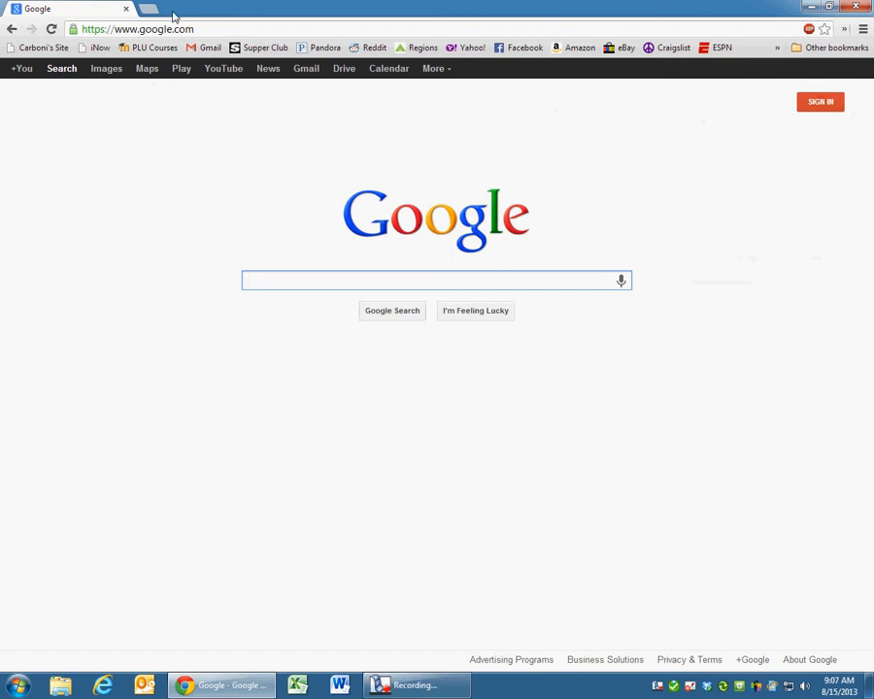
# - Sign back in with the school account's email address and password
pyautogui.click(824, 106)
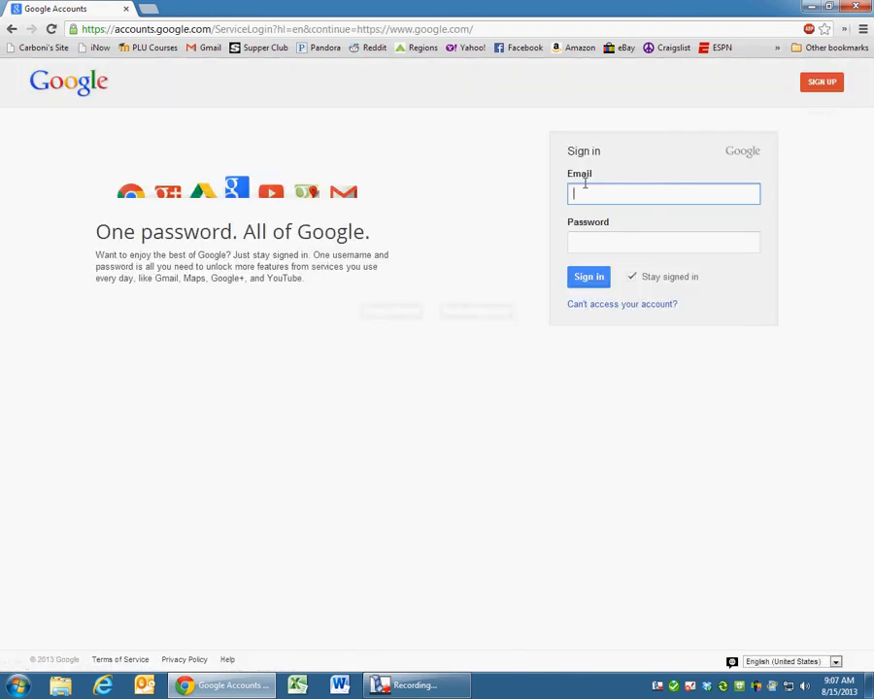
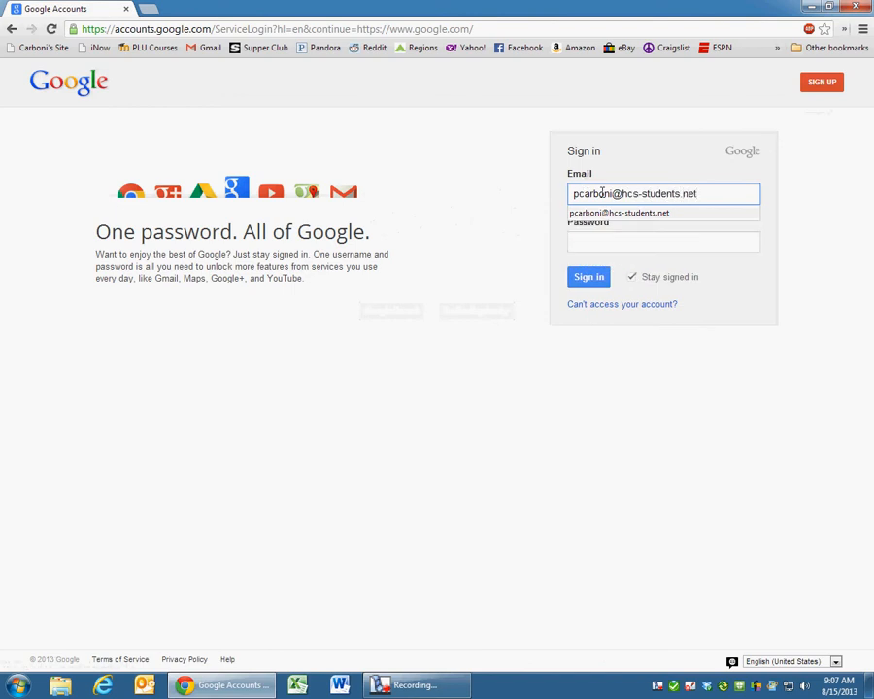
pyautogui.click(650, 248)
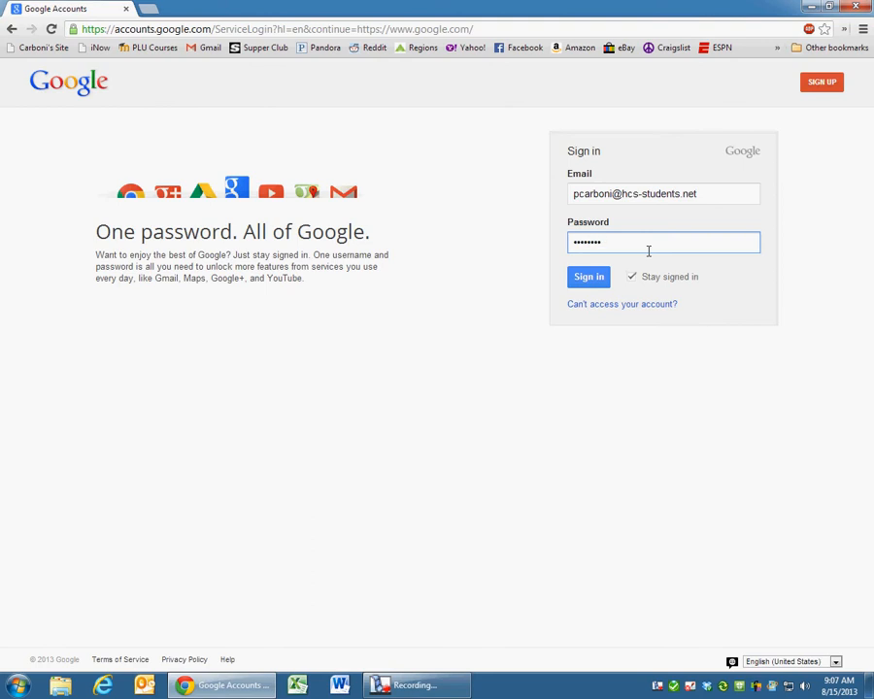
pyautogui.press('Return')
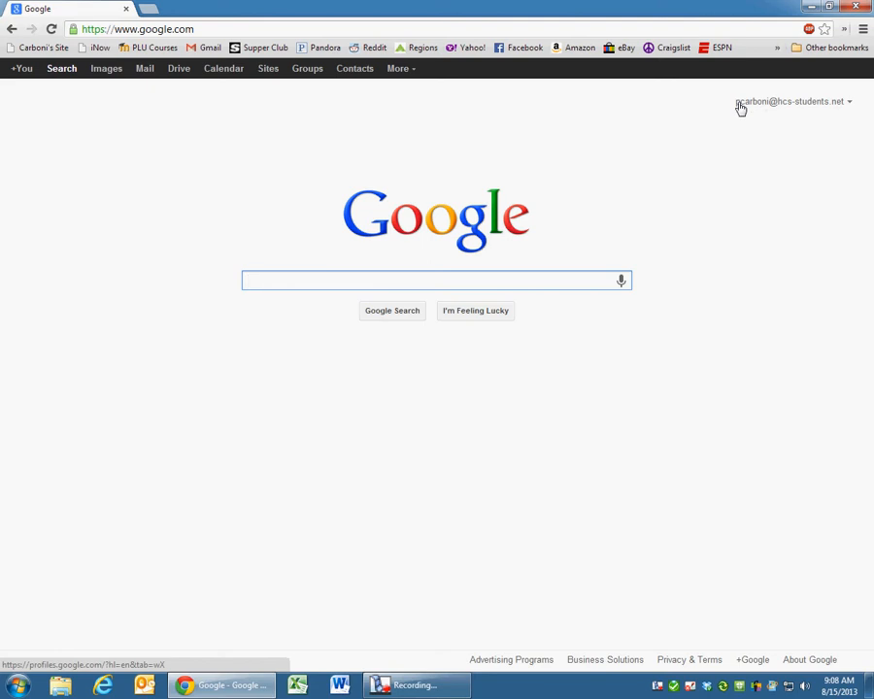
# - Reach the Google Account Security page by way of the Account overview
pyautogui.click(851, 105)
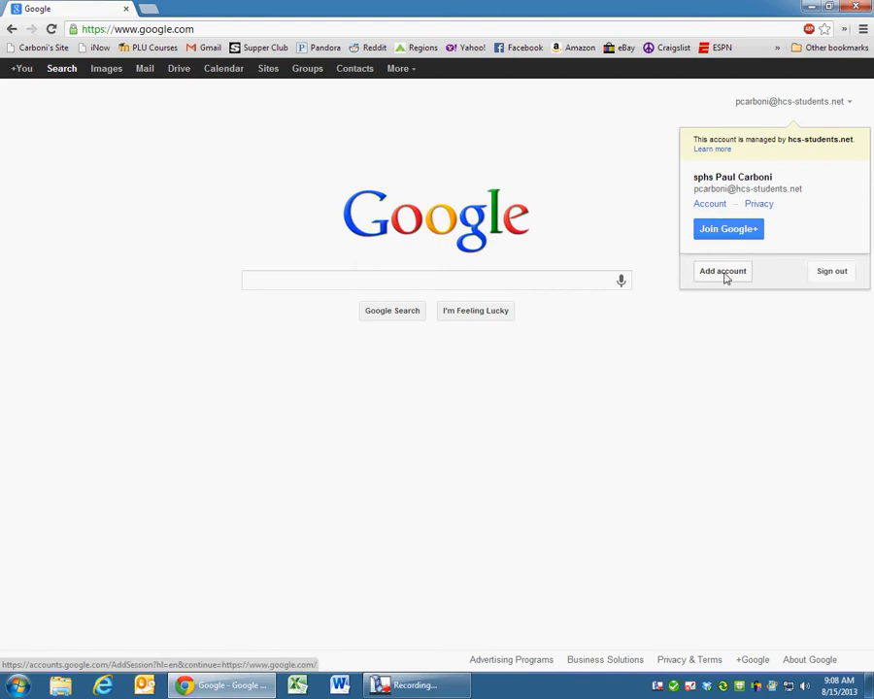
pyautogui.click(707, 208)
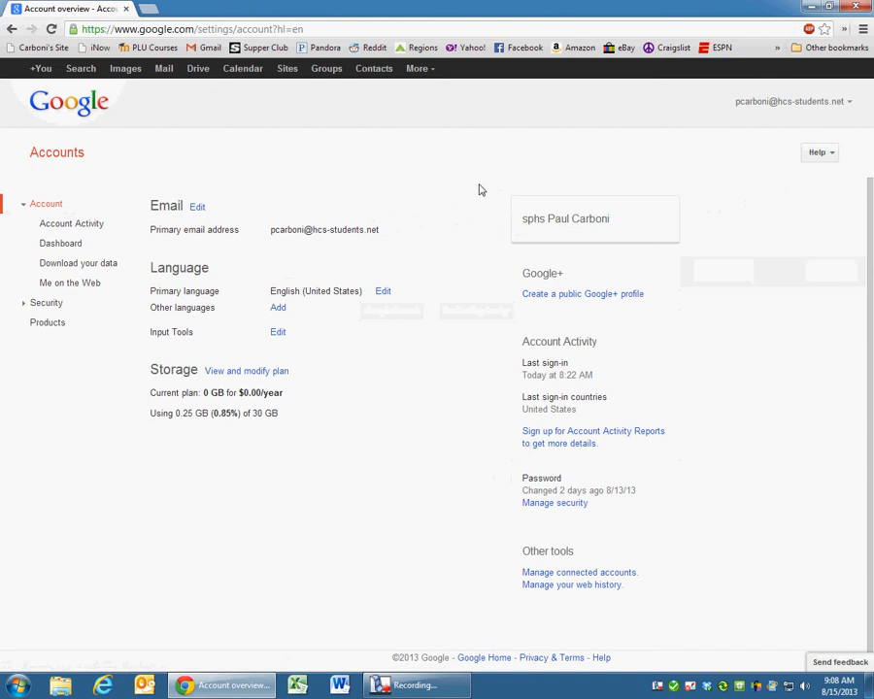
pyautogui.click(52, 308)
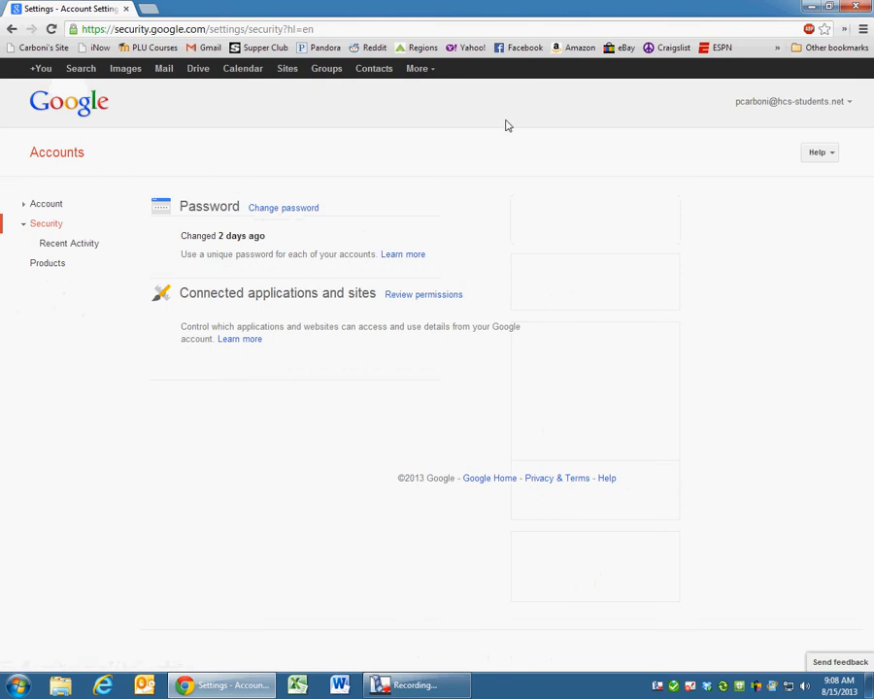
pyautogui.click(848, 103)
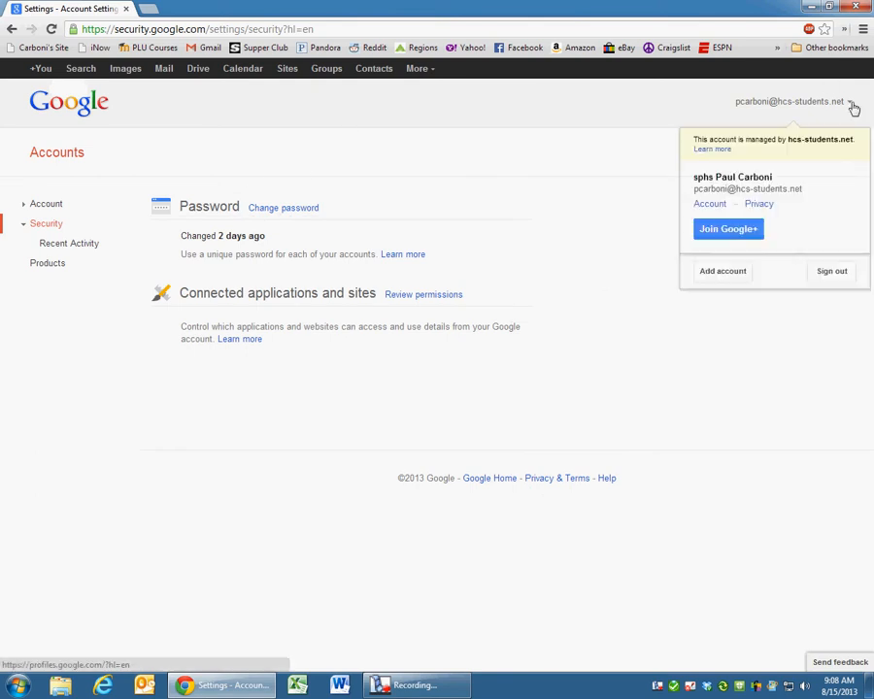
pyautogui.click(715, 205)
pyautogui.click(50, 305)
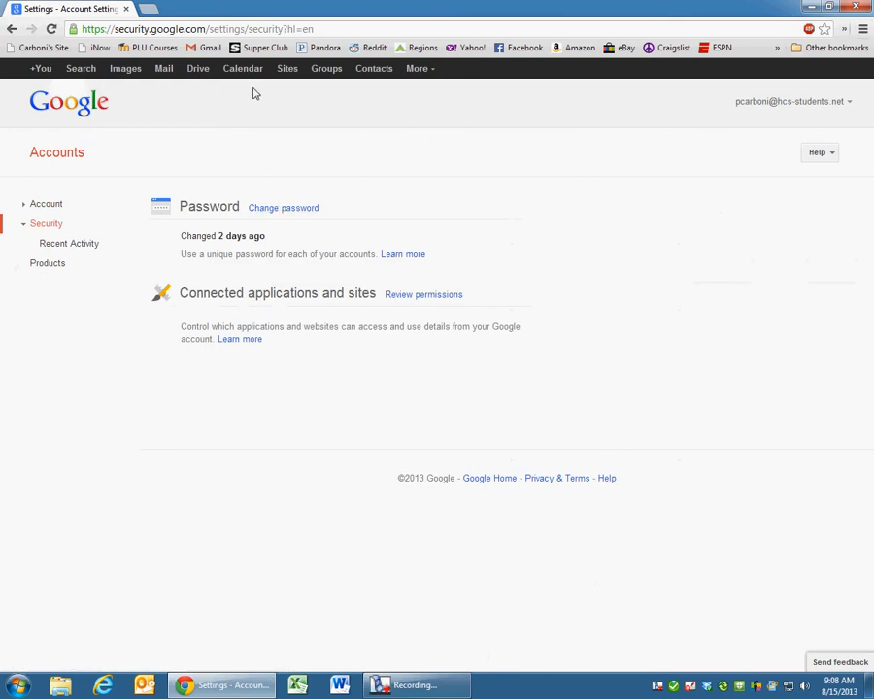
# - Go from the Gmail inbox to Google Drive's My Drive in a new tab
pyautogui.click(171, 72)
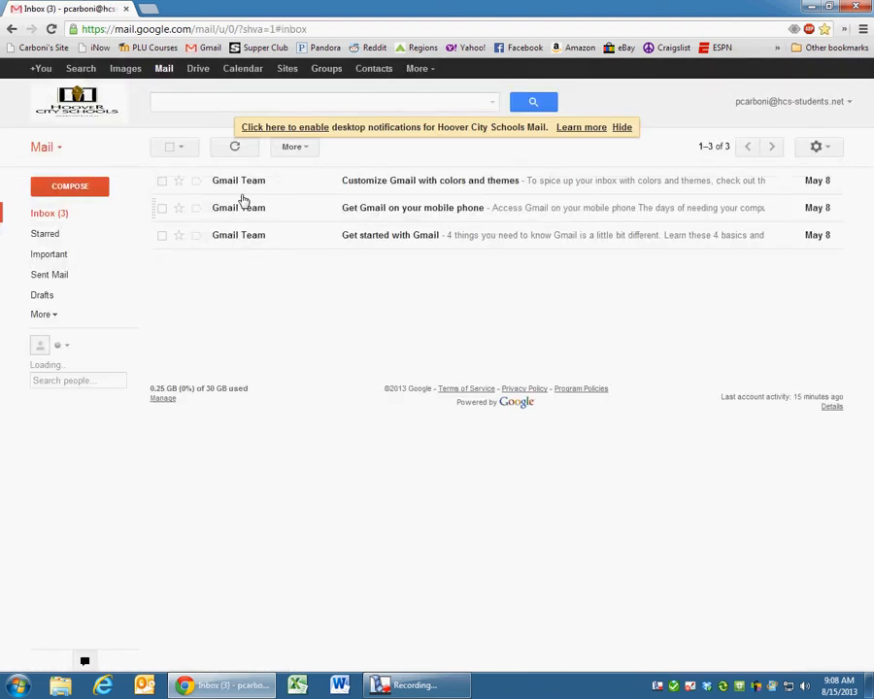
pyautogui.click(199, 73)
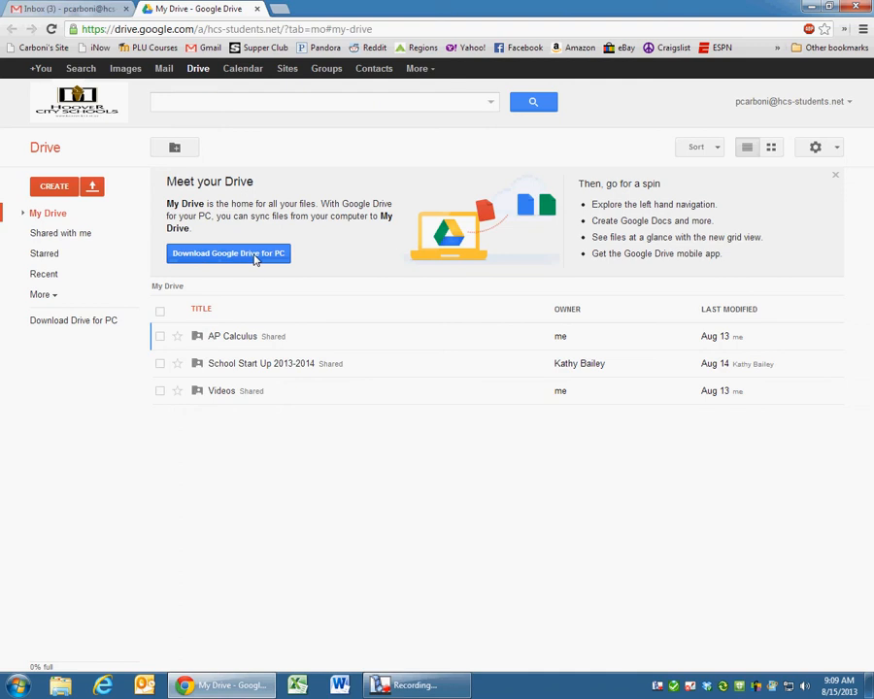
# - Download the Google Drive for PC installer (googledrivesync (2).exe) and allow it to run
pyautogui.click(218, 255)
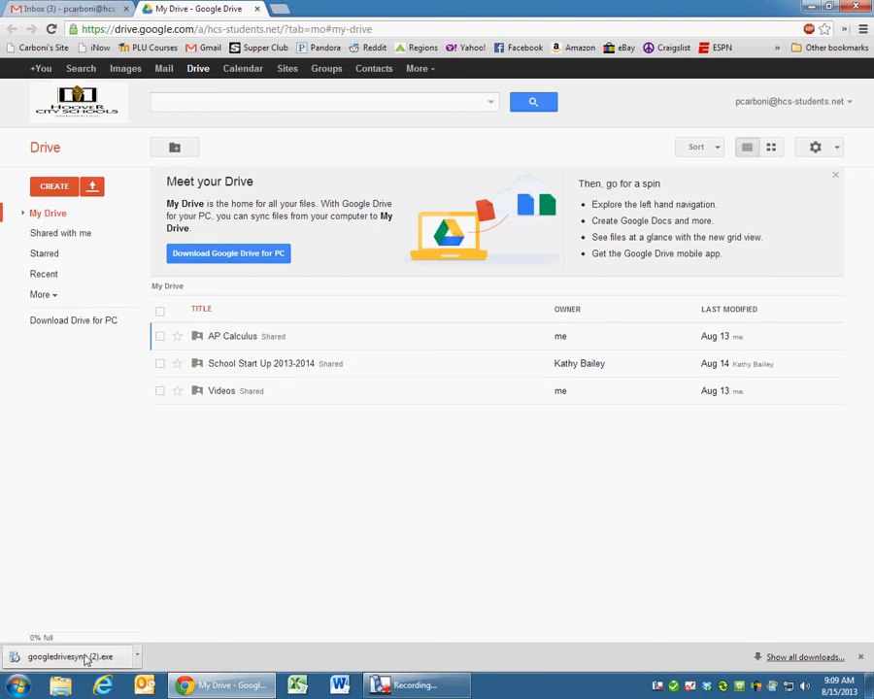
pyautogui.click(69, 658)
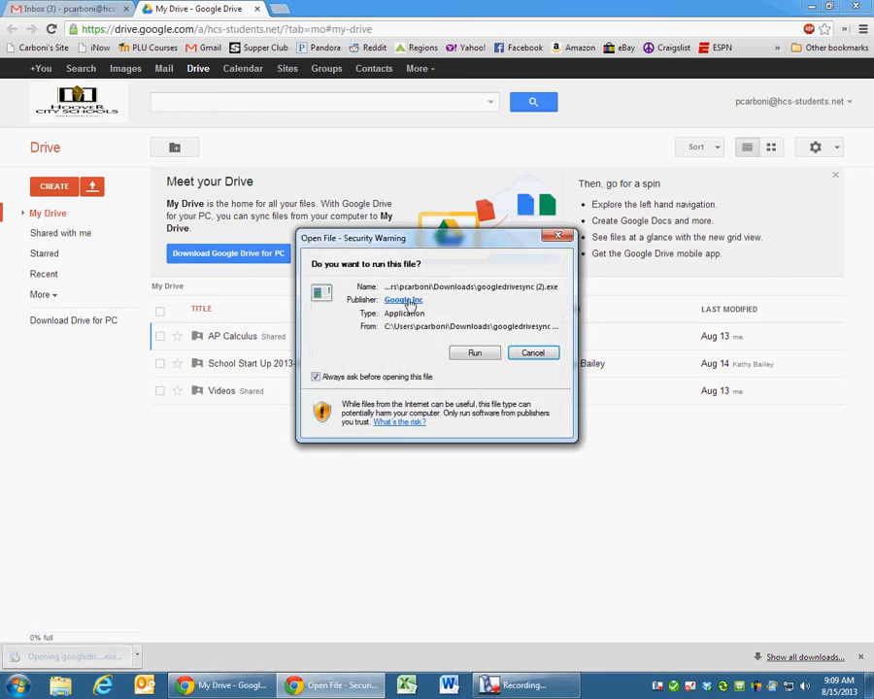
pyautogui.click(471, 352)
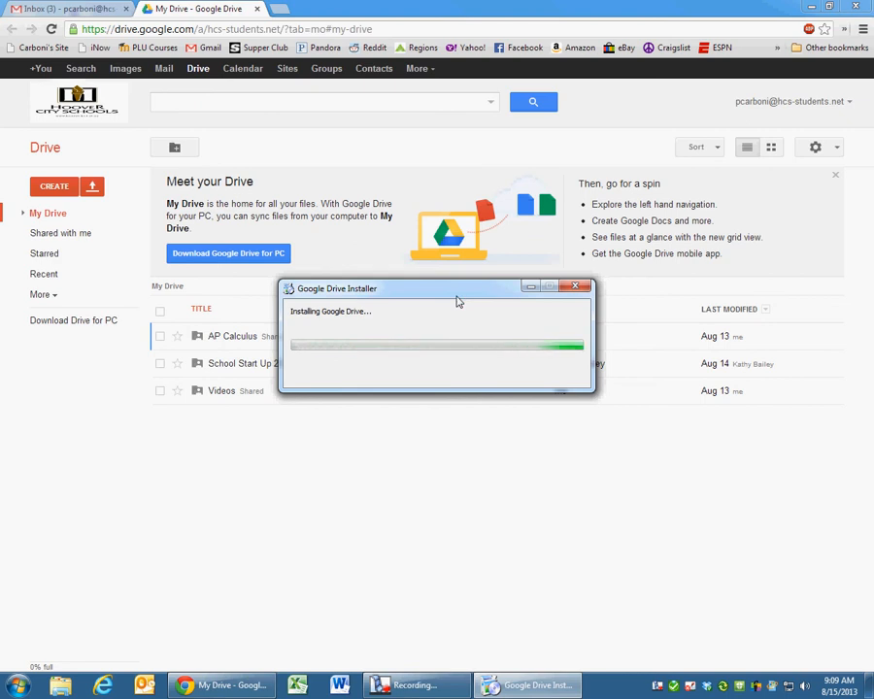
# - Let the installation complete and close the 'Thanks for installing Google Drive' dialog
pyautogui.click(384, 684)
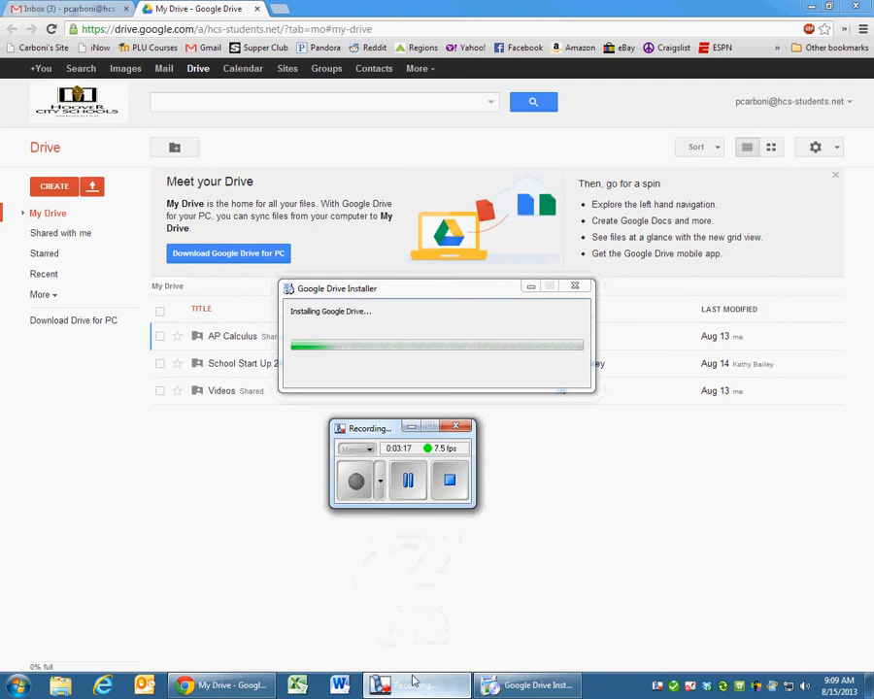
pyautogui.moveTo(380, 425); pyautogui.dragTo(374, 447)
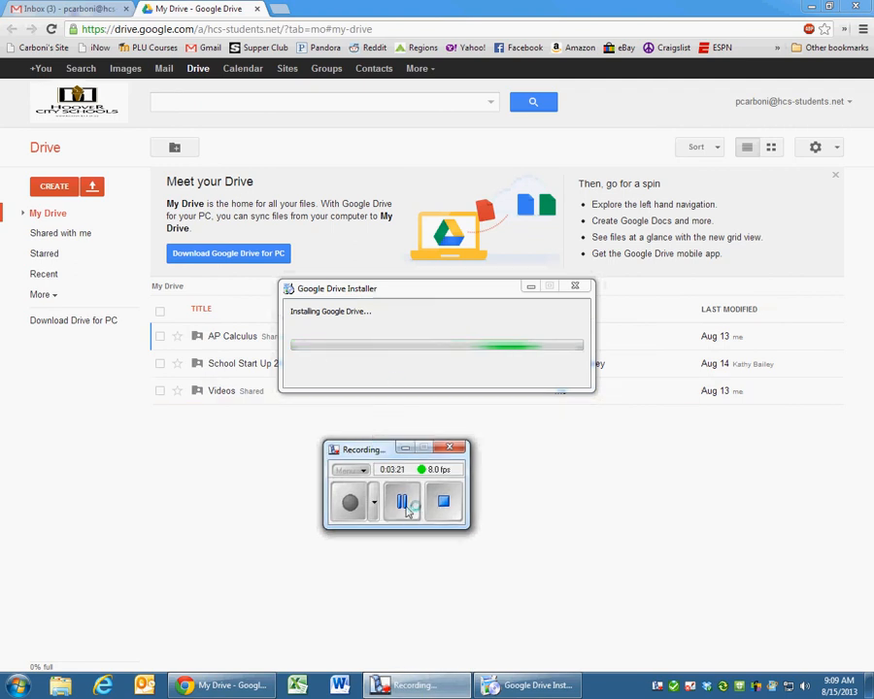
pyautogui.click(408, 449)
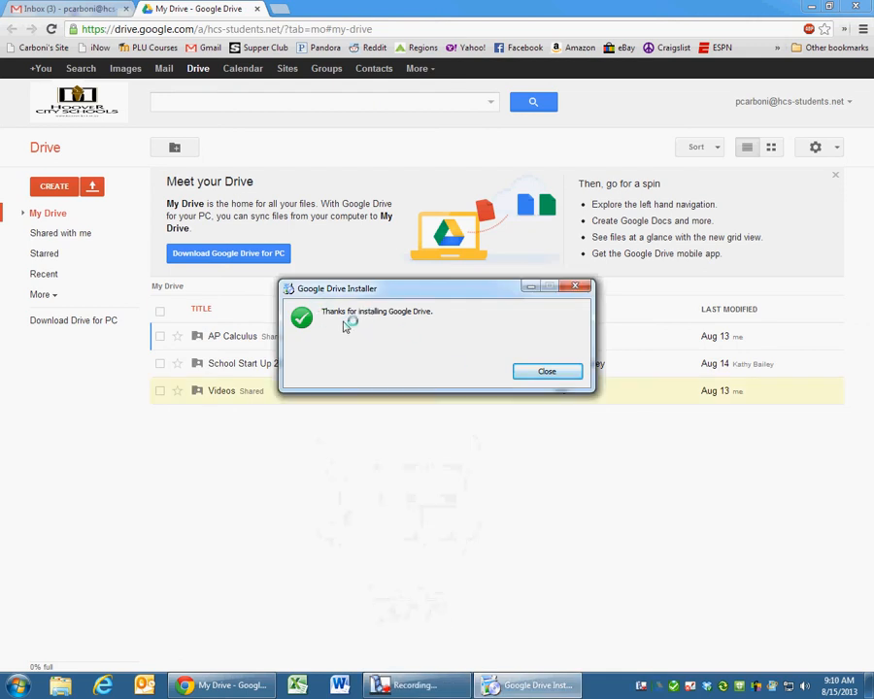
pyautogui.click(547, 374)
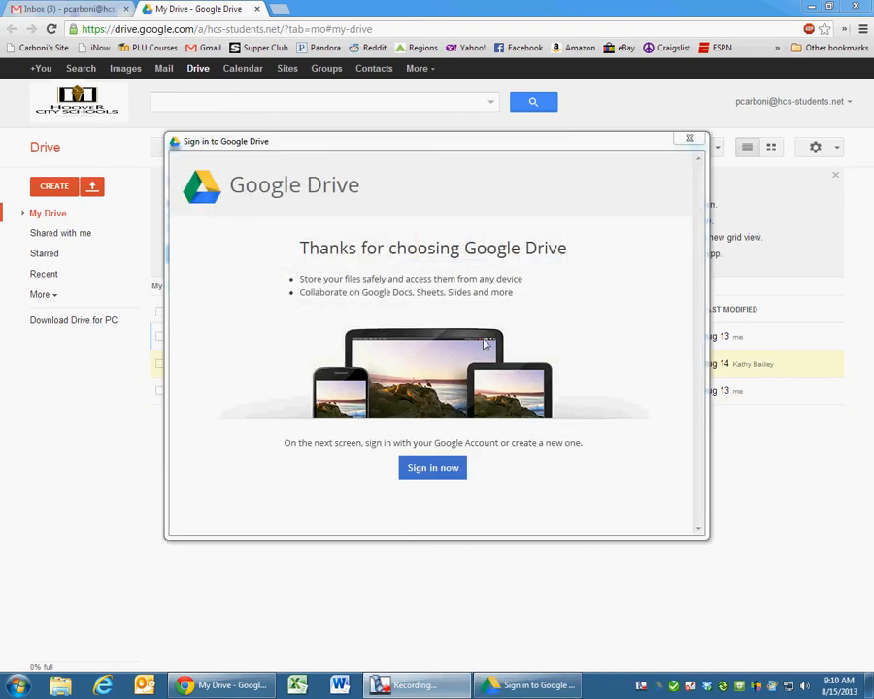
# - Sign in to Google Drive with the school account's password
pyautogui.click(437, 473)
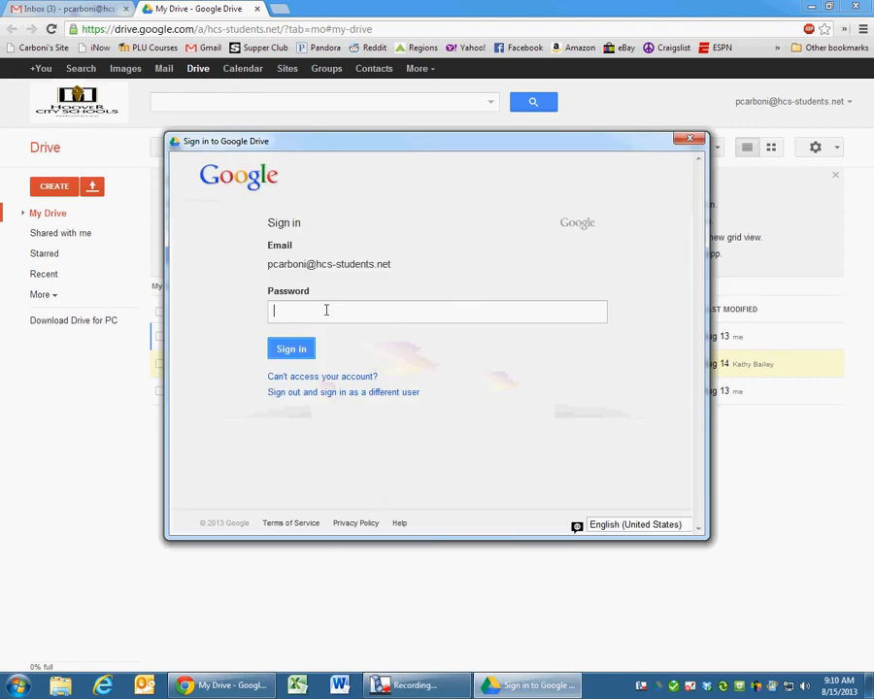
pyautogui.click(301, 219)
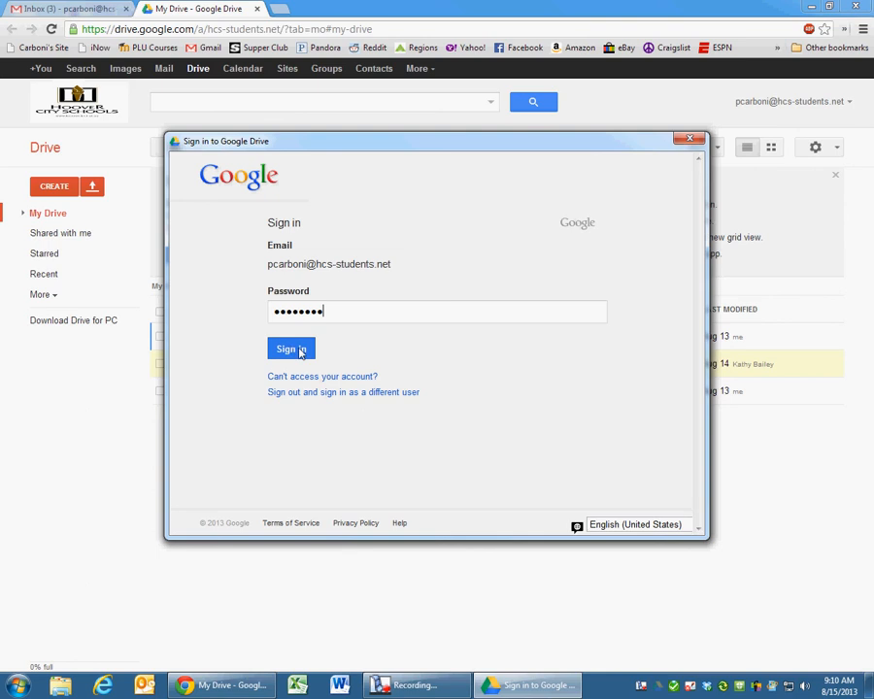
pyautogui.click(300, 352)
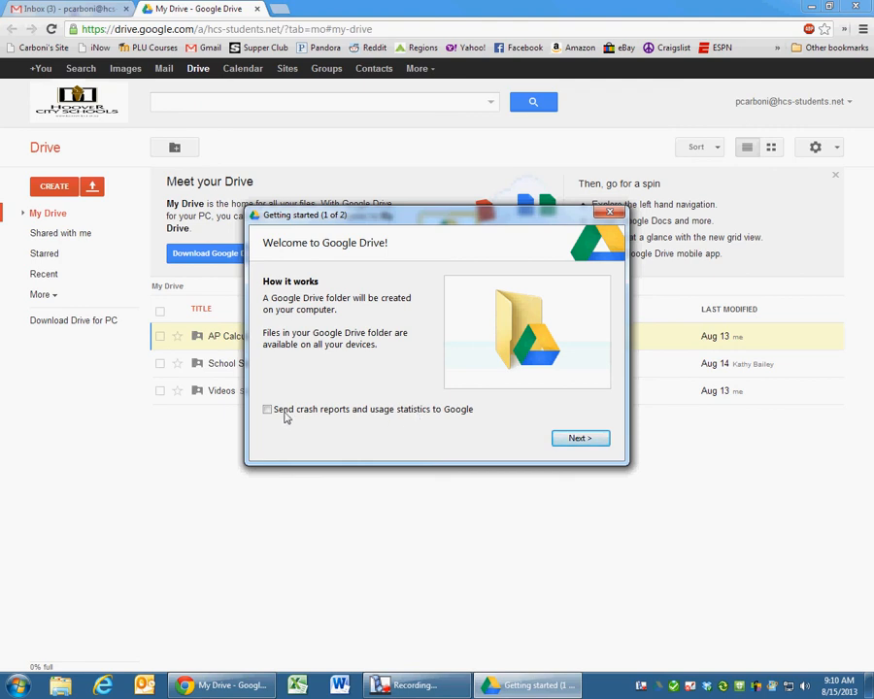
# - Go through both Getting started pages and start syncing Drive files to the computer
pyautogui.click(582, 439)
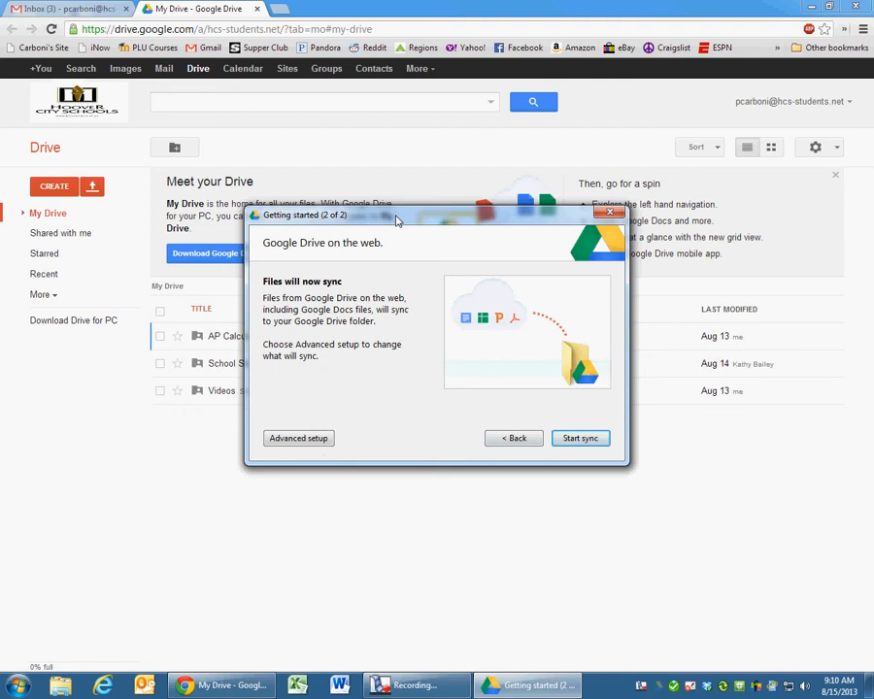
pyautogui.moveTo(396, 222); pyautogui.dragTo(560, 416)
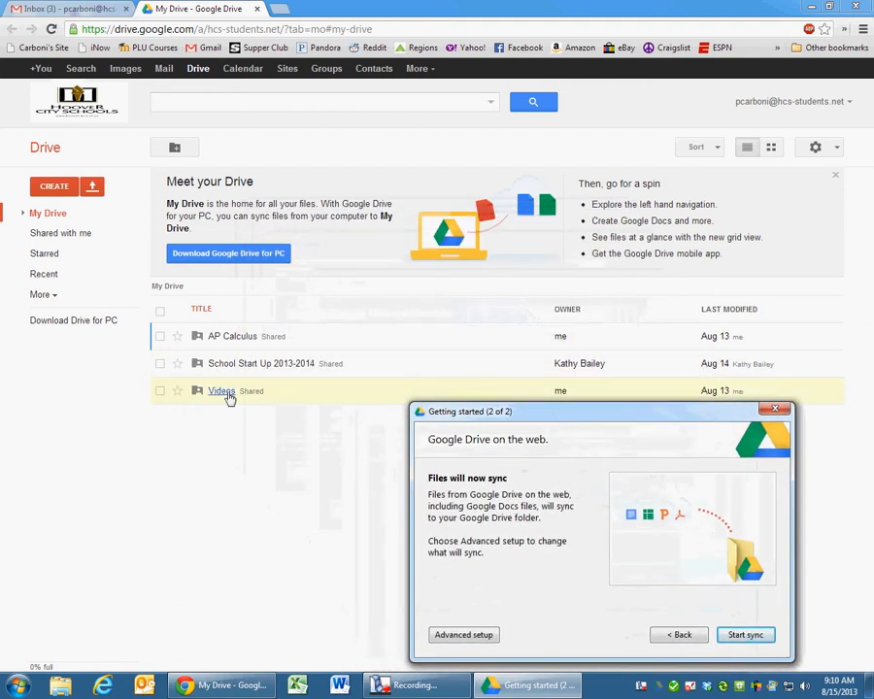
pyautogui.moveTo(511, 412); pyautogui.dragTo(385, 261)
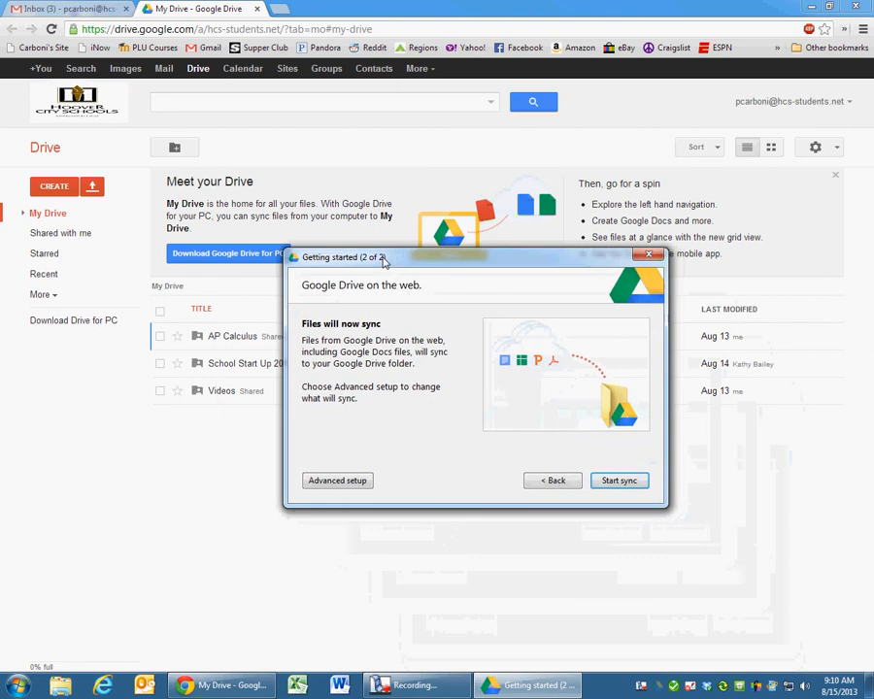
pyautogui.click(621, 485)
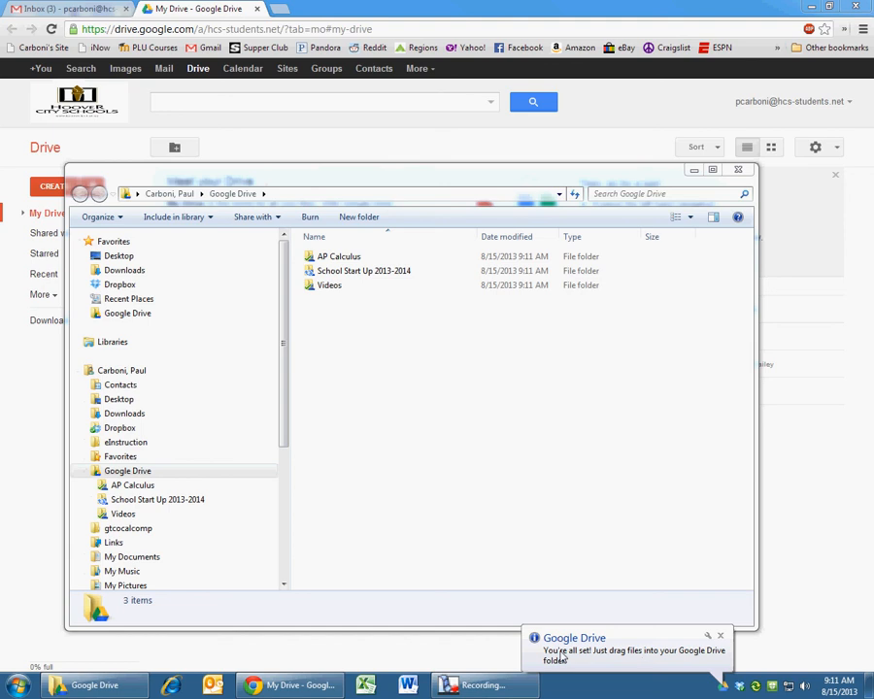
# - Dismiss the sync notice, view the Google Drive folder in Explorer, then close the window
pyautogui.click(721, 638)
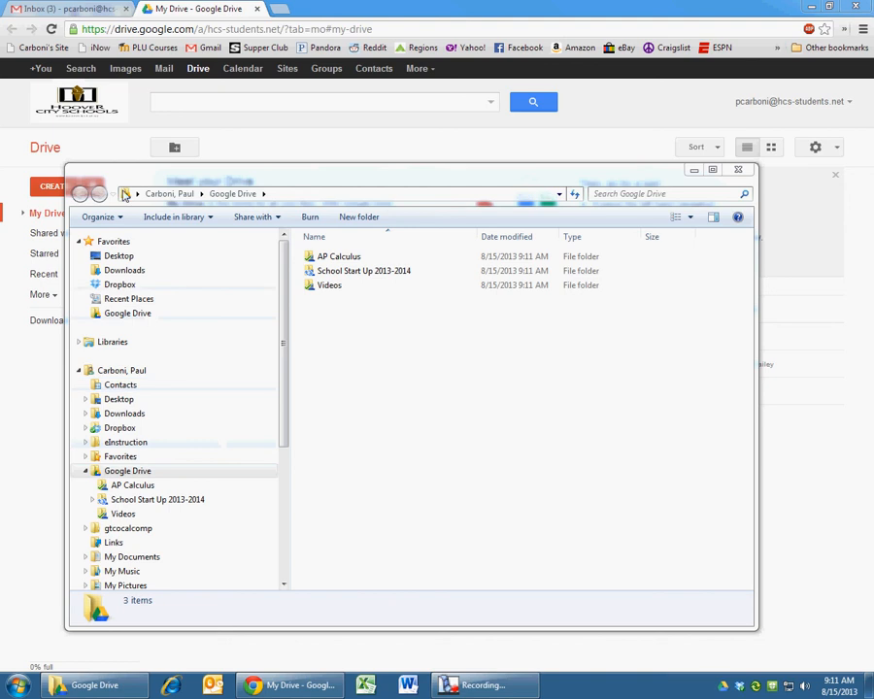
pyautogui.click(116, 316)
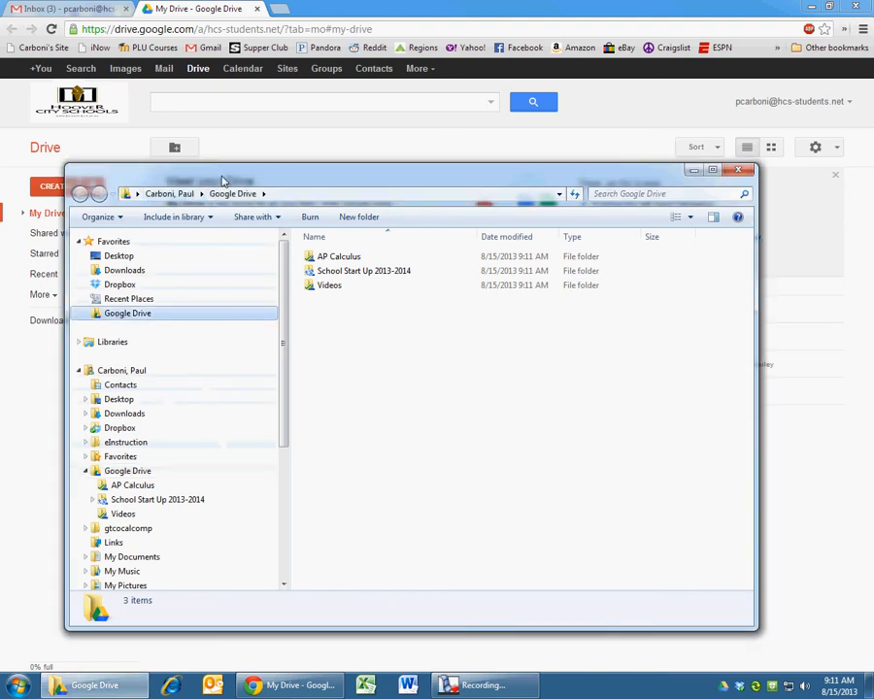
pyautogui.moveTo(221, 181); pyautogui.dragTo(300, 151)
pyautogui.click(164, 440)
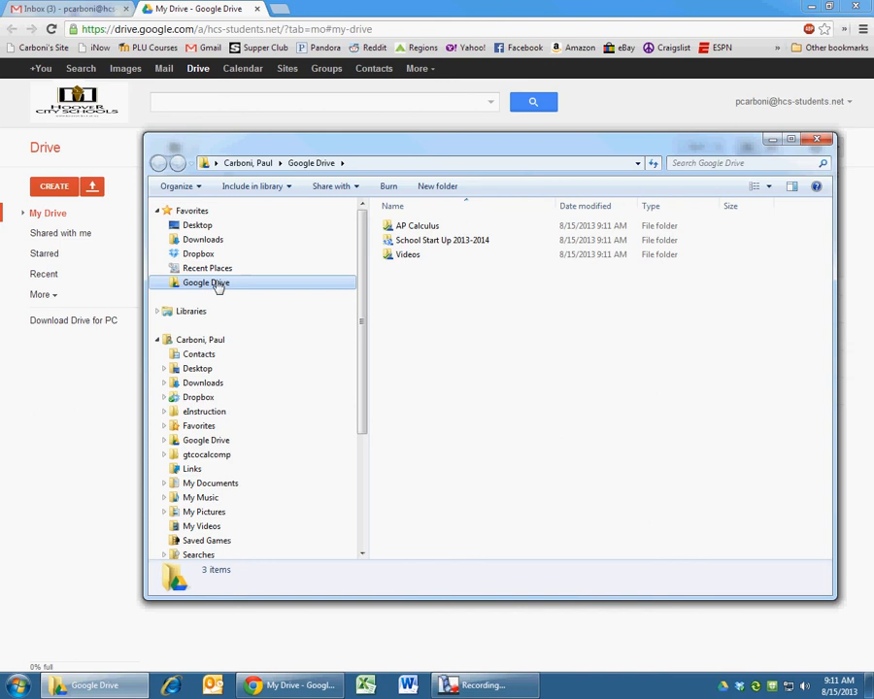
pyautogui.moveTo(455, 150); pyautogui.dragTo(405, 137)
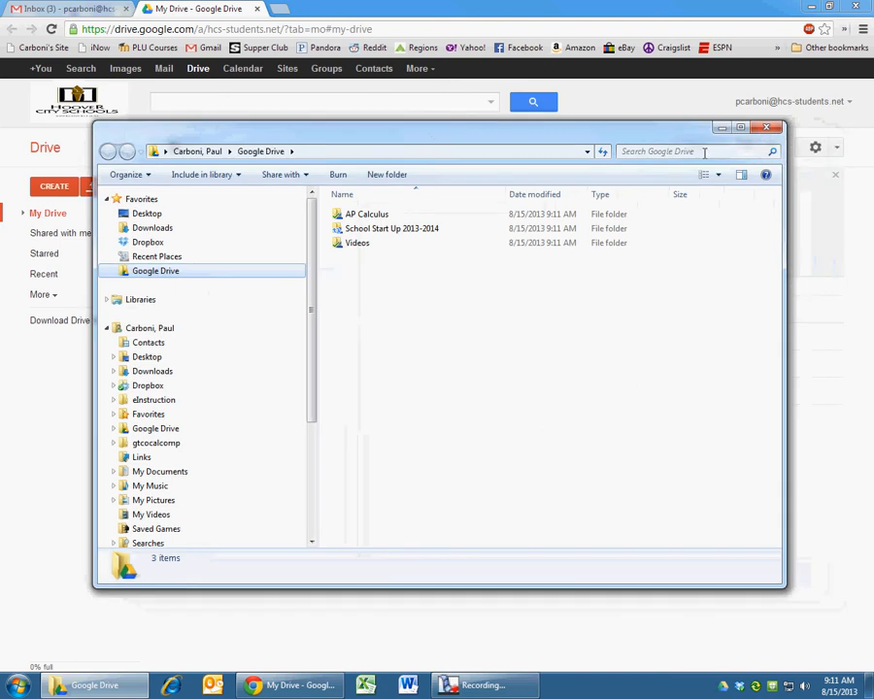
pyautogui.click(766, 130)
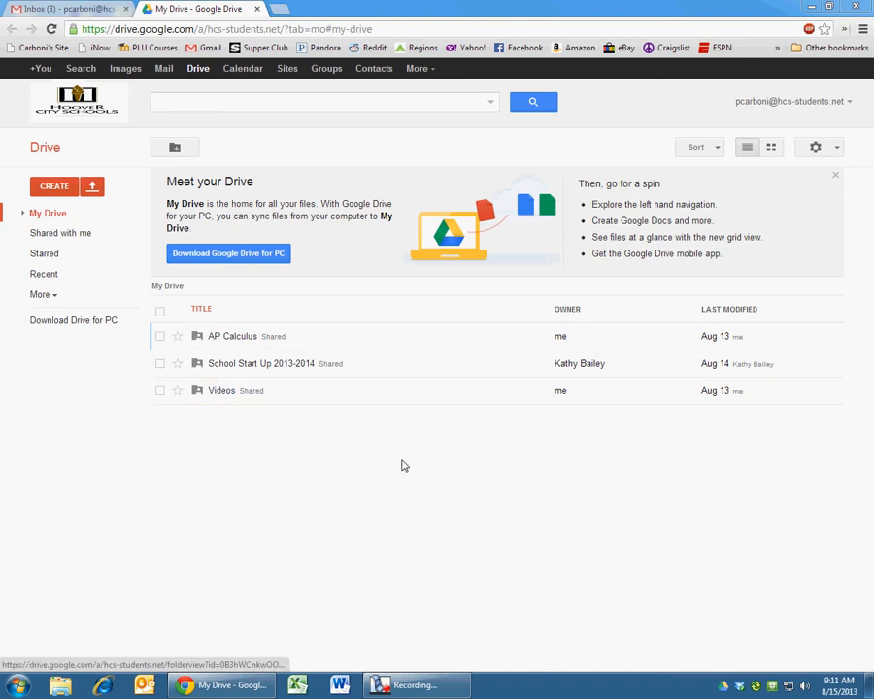
# - Open the Google Drive tray menu, which reports 37 of 88 items syncing and 0.25GB used
pyautogui.moveTo(729, 691)
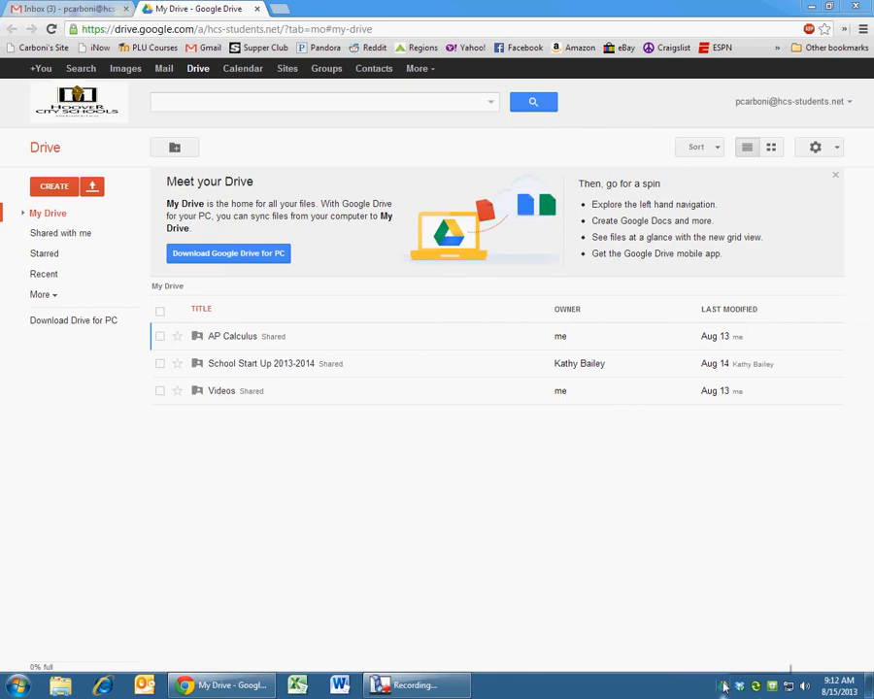
pyautogui.click(723, 690)
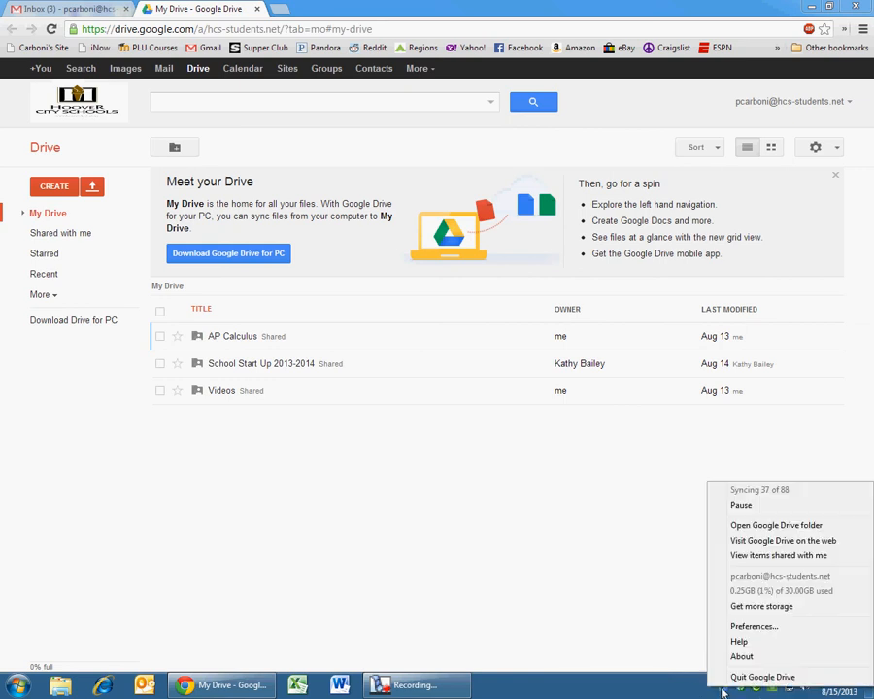
# - Open the local Google Drive folder in Explorer, minimize it, and return to Chrome's My Drive page
pyautogui.click(743, 525)
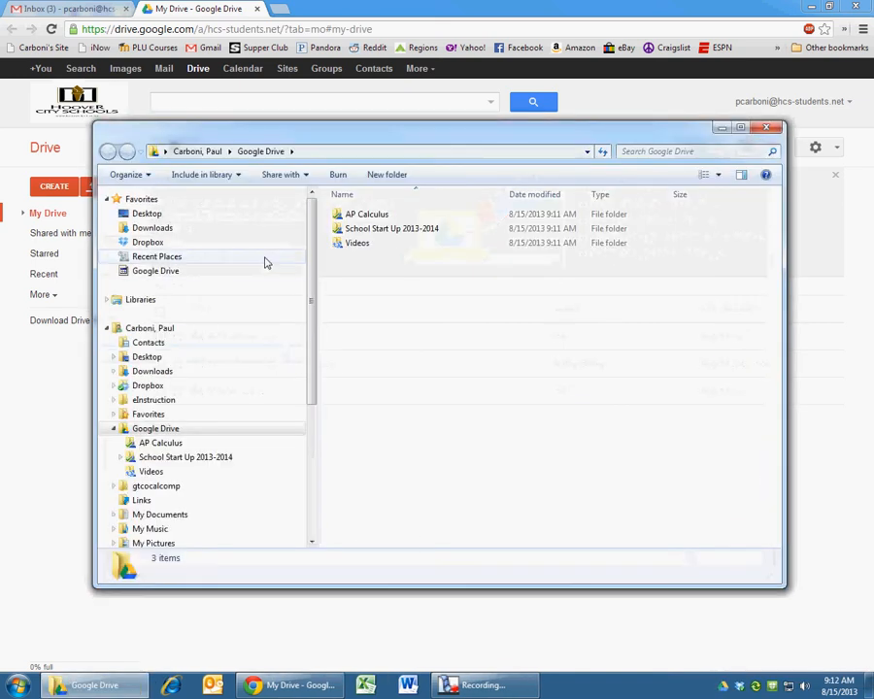
pyautogui.click(720, 129)
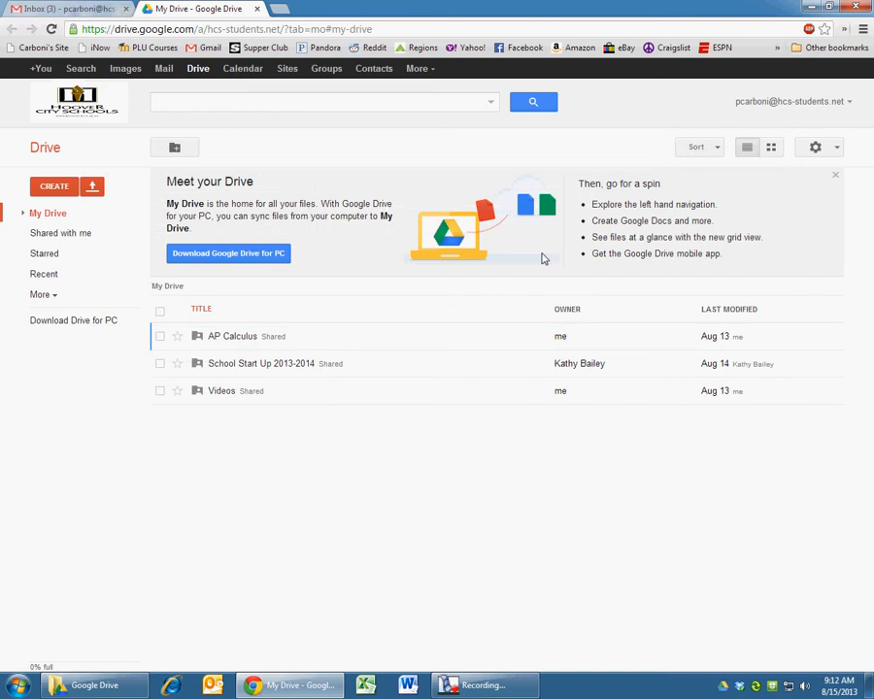
pyautogui.click(282, 686)
pyautogui.click(280, 687)
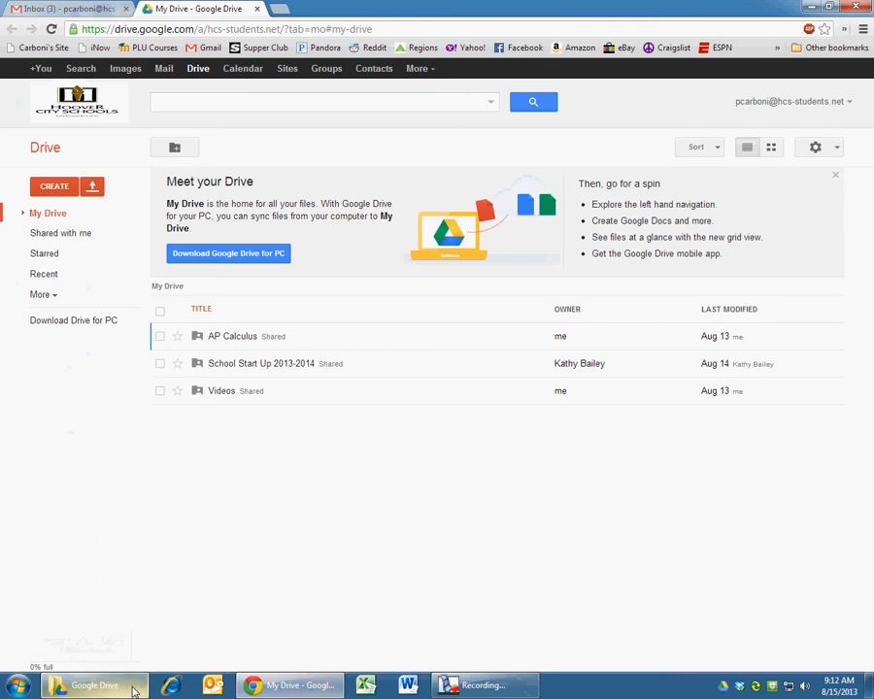
pyautogui.click(447, 687)
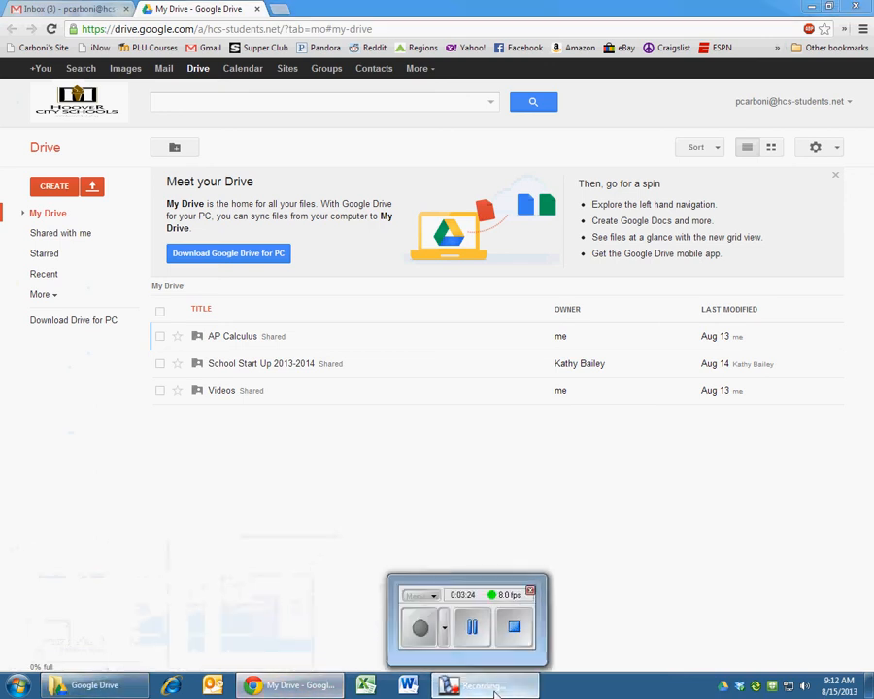